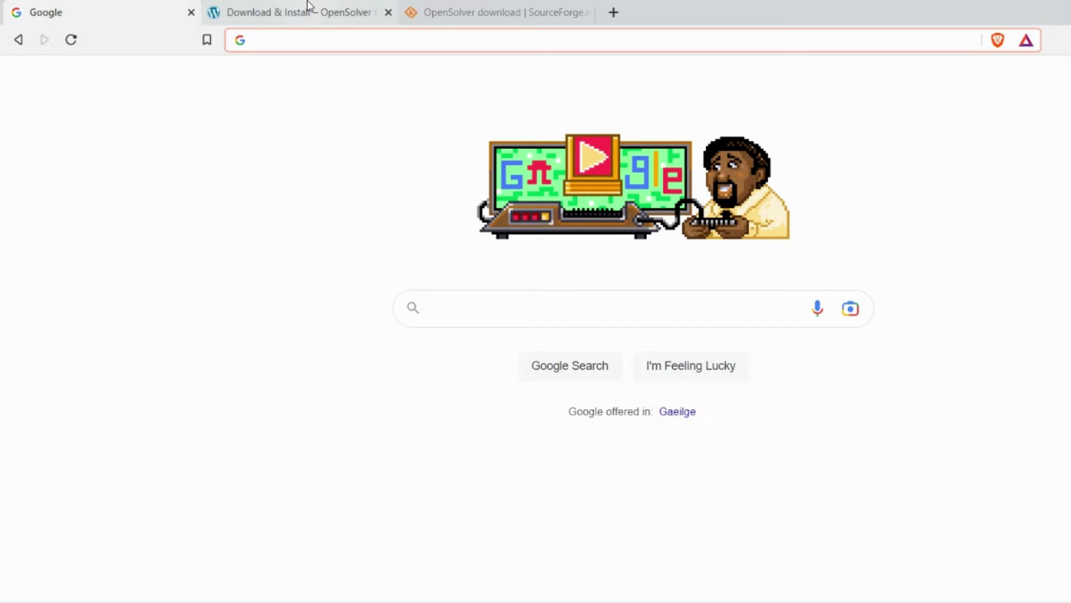
# - Search Google for 'open solver' and scroll the OpenSolver Download & Install page to its download steps
pyautogui.click(544, 299)
pyautogui.write('open')
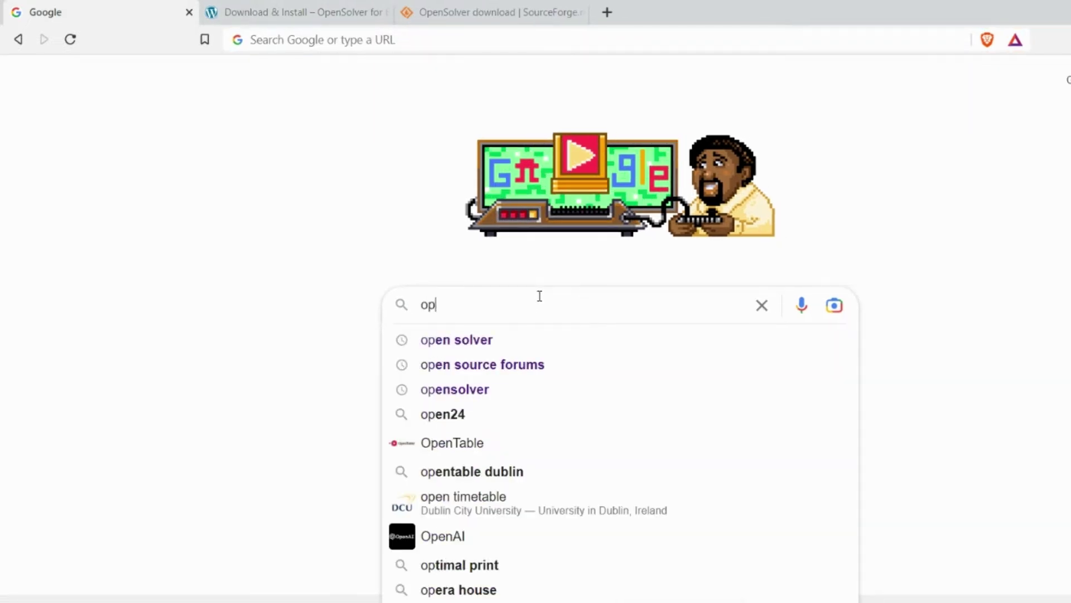
pyautogui.write(' solver')
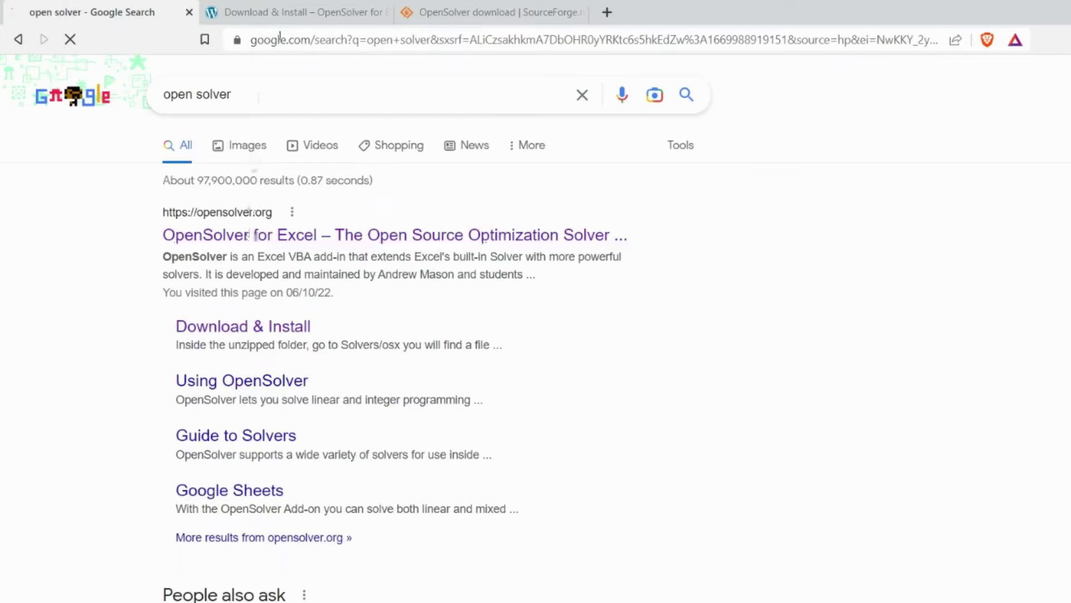
pyautogui.click(304, 10)
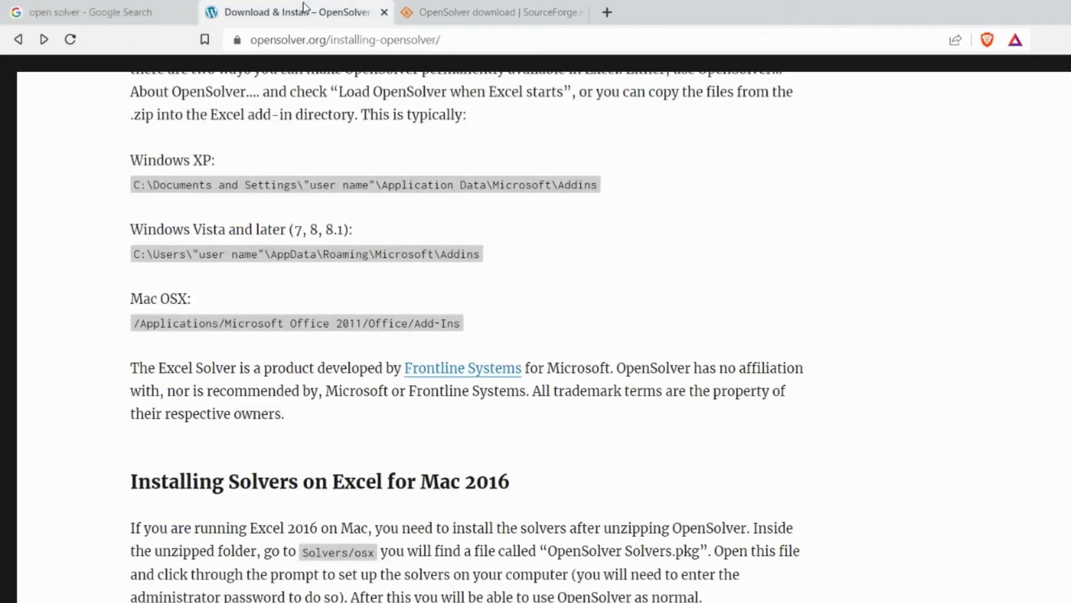
pyautogui.scroll(15, 719, 296)
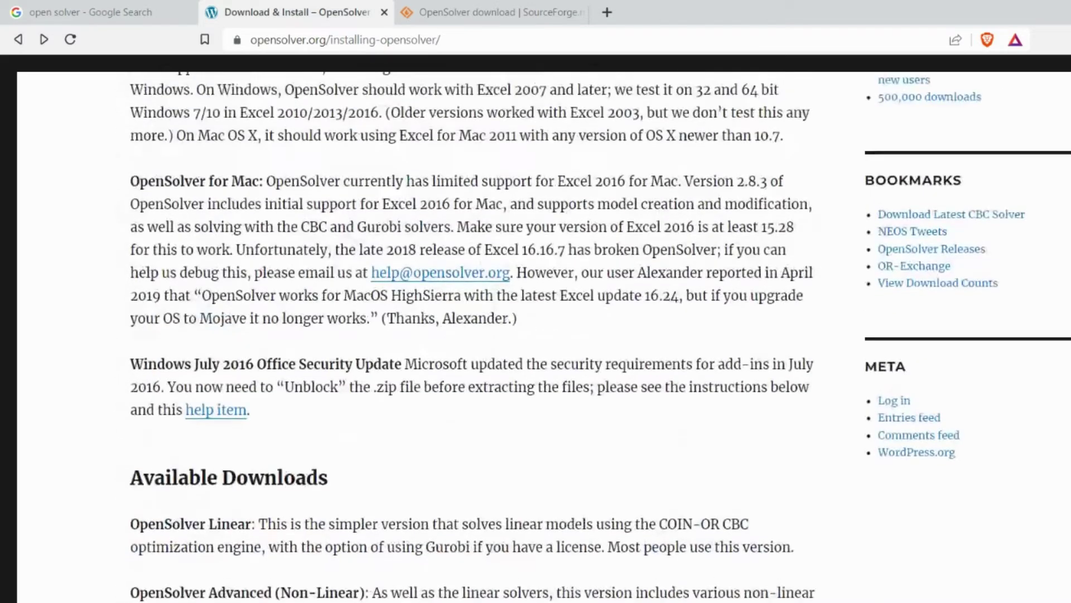
pyautogui.scroll(10, 599, 335)
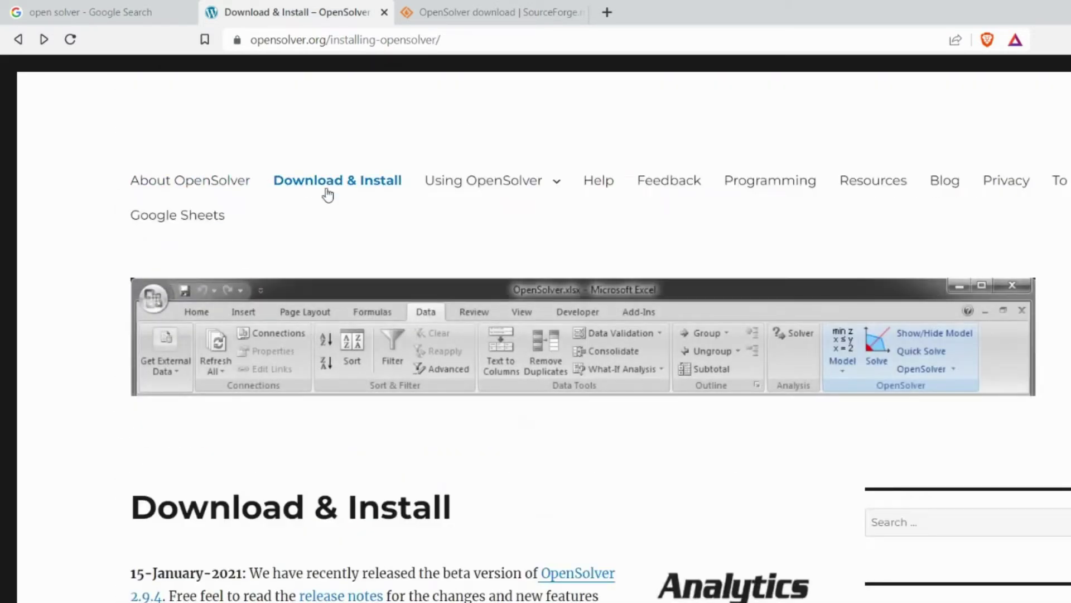
pyautogui.click(328, 186)
pyautogui.scroll(-10, 361, 268)
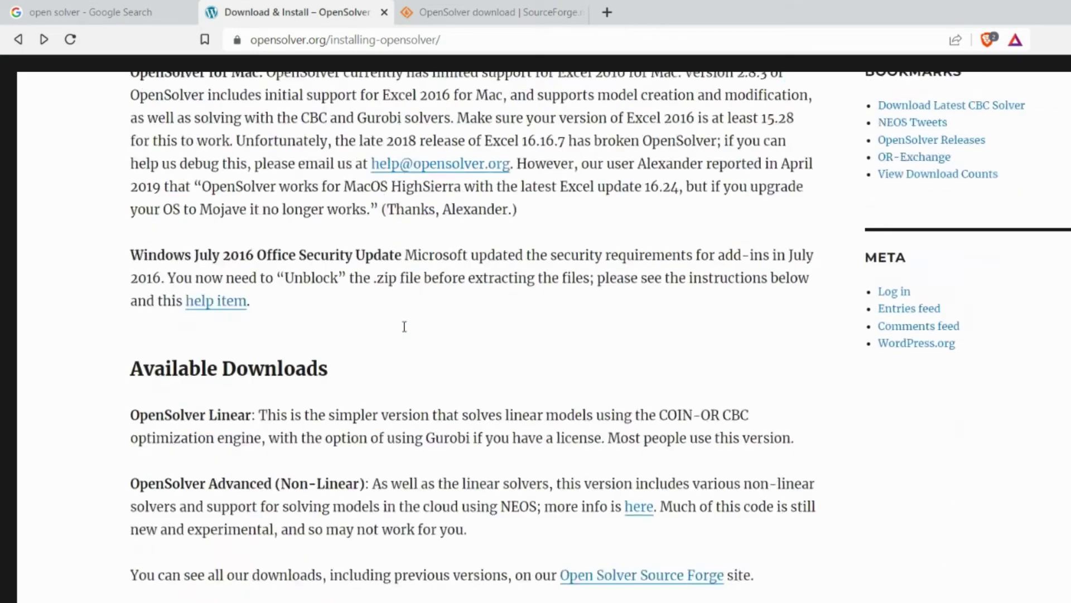
pyautogui.scroll(-7, 405, 326)
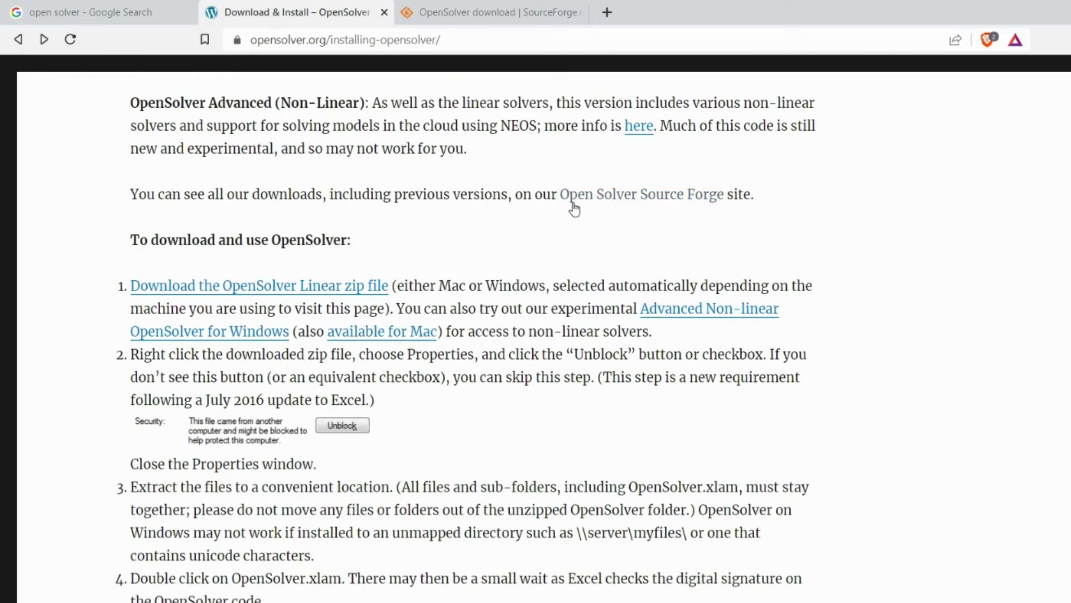
# - Download OpenSolver2.9.3_LinearWin.zip from the OpenSolver SourceForge Files list
pyautogui.click(623, 203)
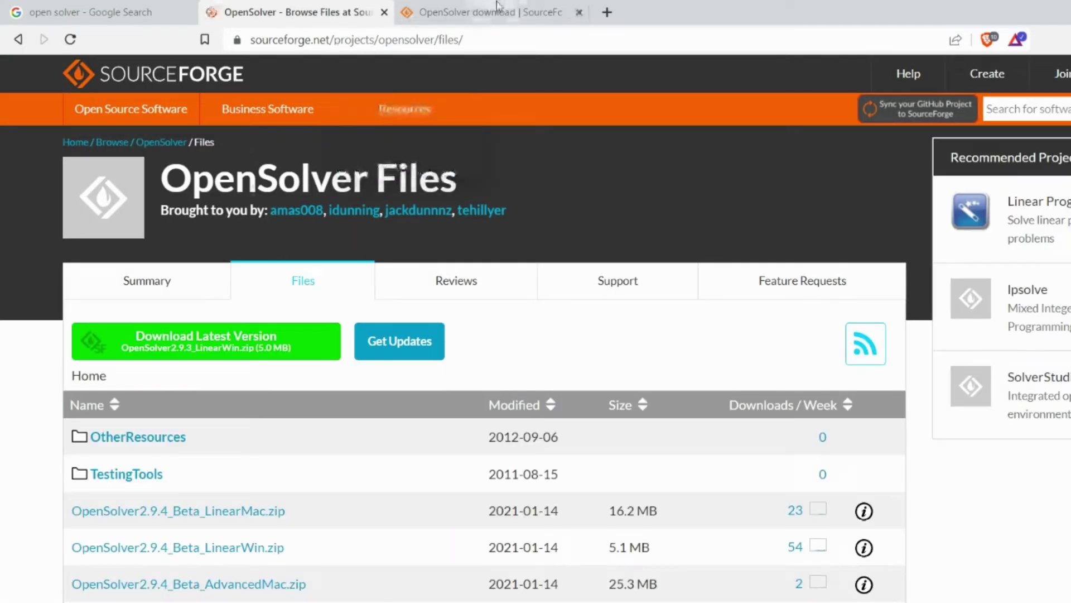
pyautogui.scroll(-3, 401, 407)
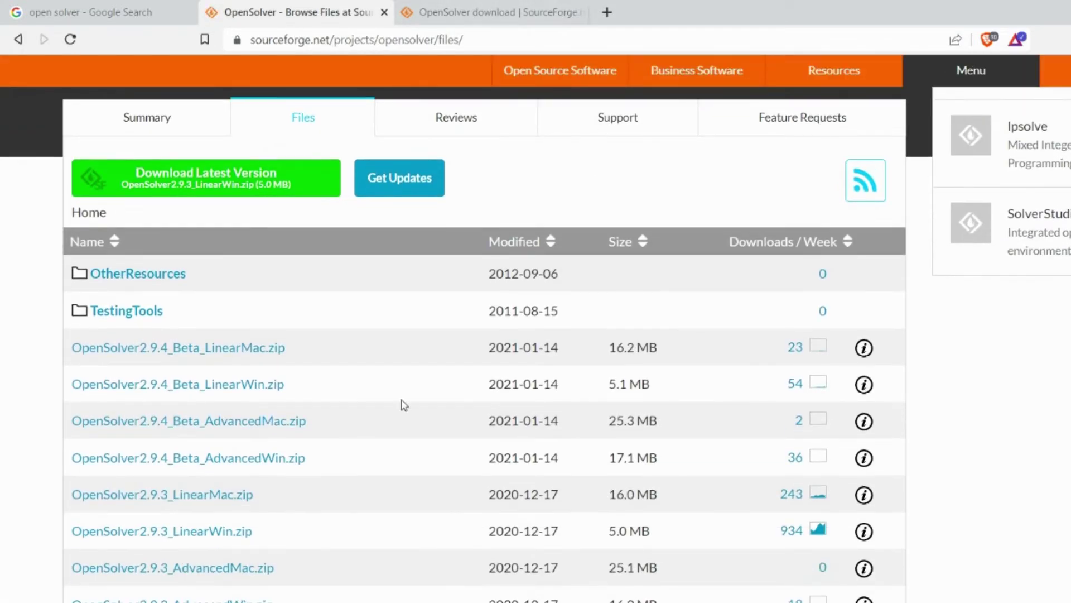
pyautogui.scroll(-3, 323, 383)
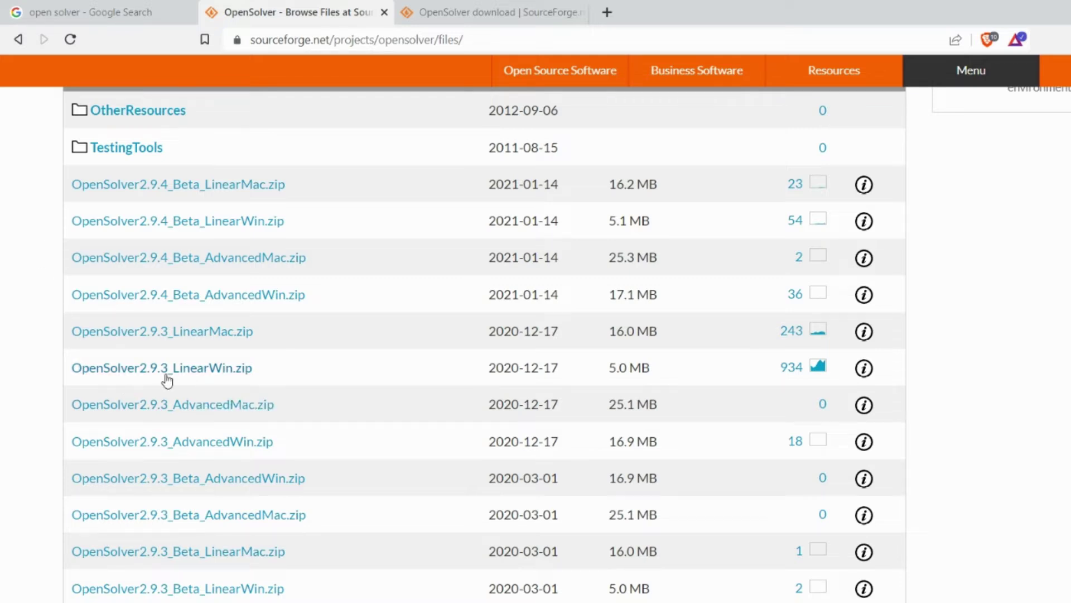
pyautogui.click(217, 370)
pyautogui.click(218, 371)
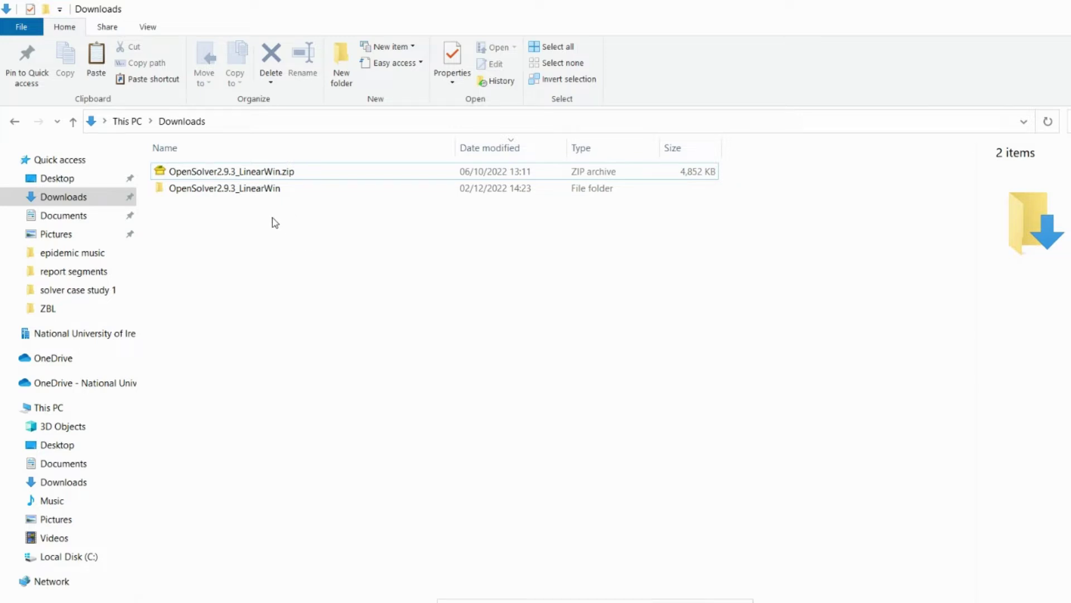
# - Open OpenSolver.xlam from the extracted OpenSolver2.9.3_LinearWin folder in Downloads
pyautogui.doubleClick(264, 193)
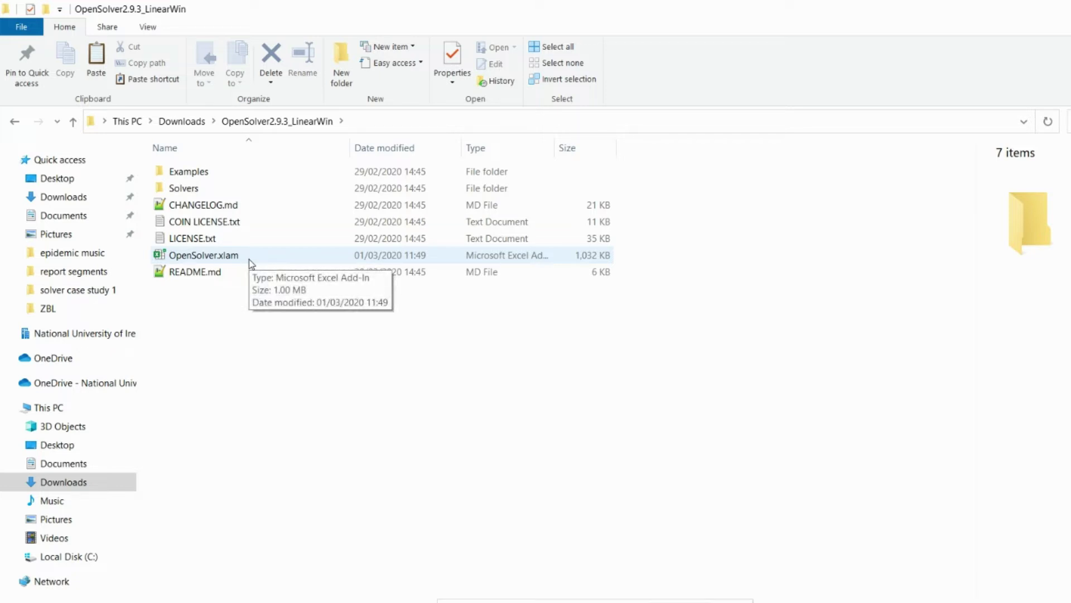
pyautogui.doubleClick(249, 259)
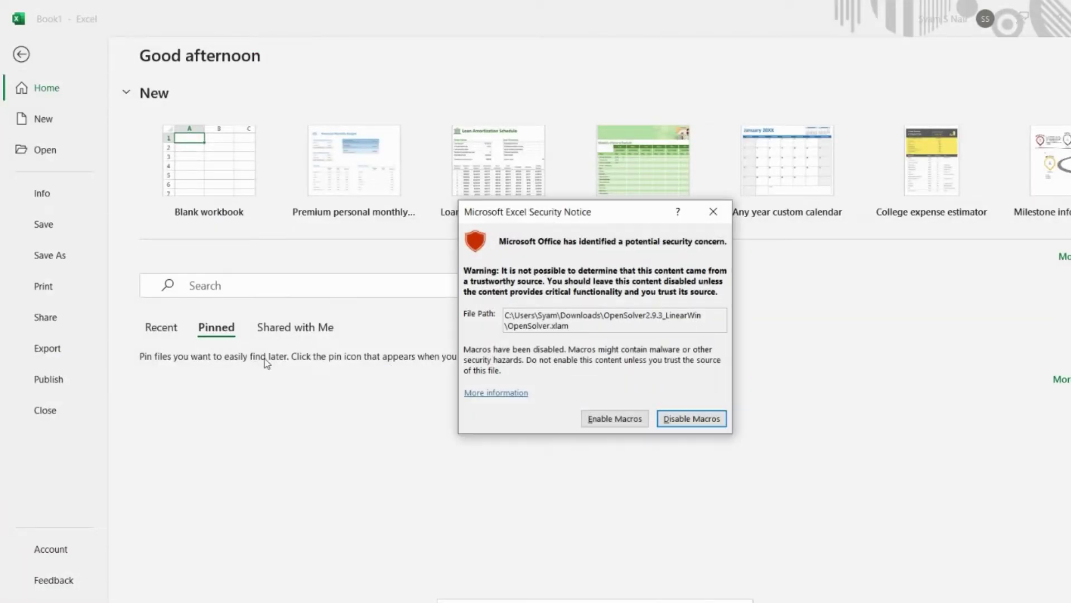
# - Enable macros for OpenSolver.xlam and check the Data tab for OpenSolver
pyautogui.click(623, 422)
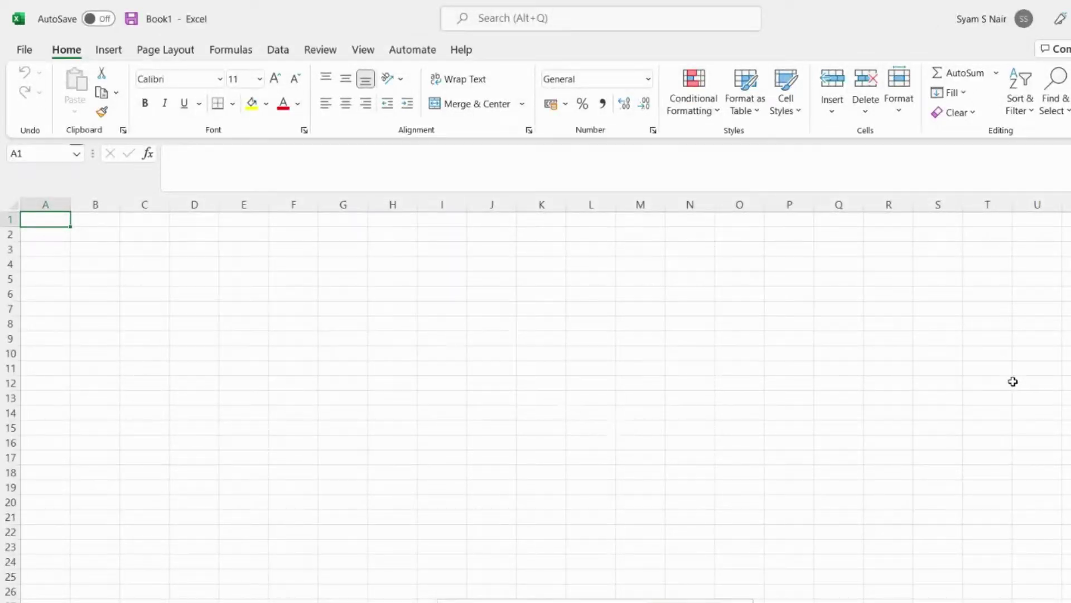
pyautogui.click(278, 51)
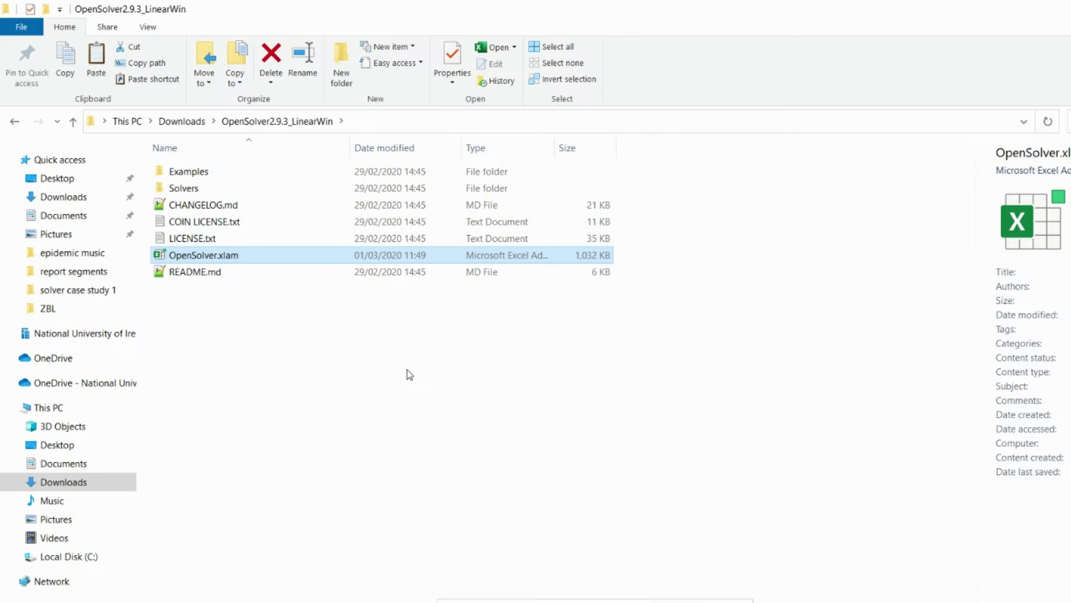
# - Launch Excel from the Windows search
pyautogui.press('super')
pyautogui.write('excel')
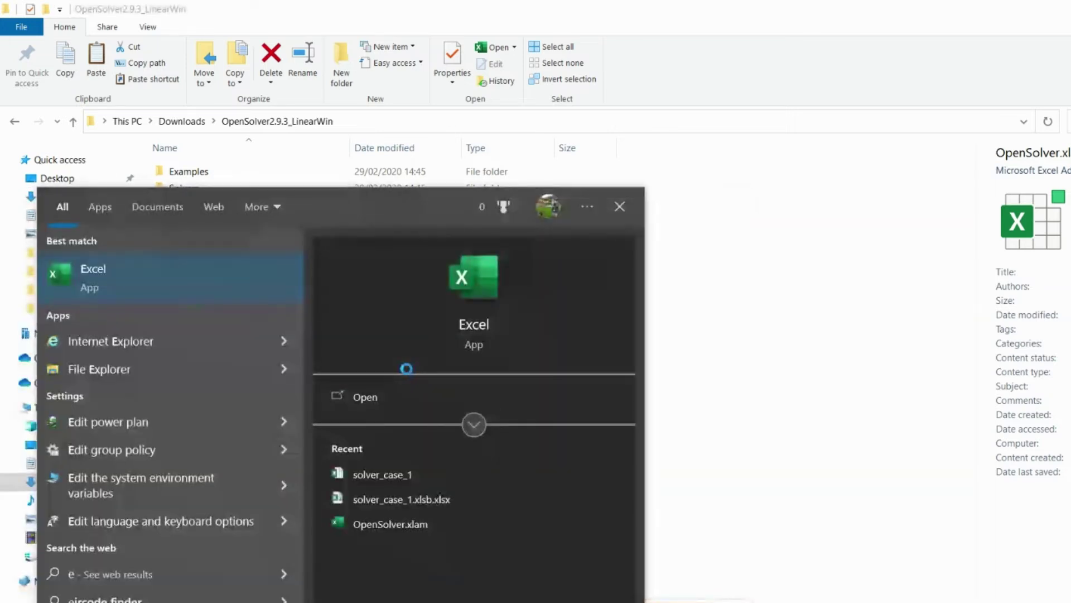
pyautogui.press('Return')
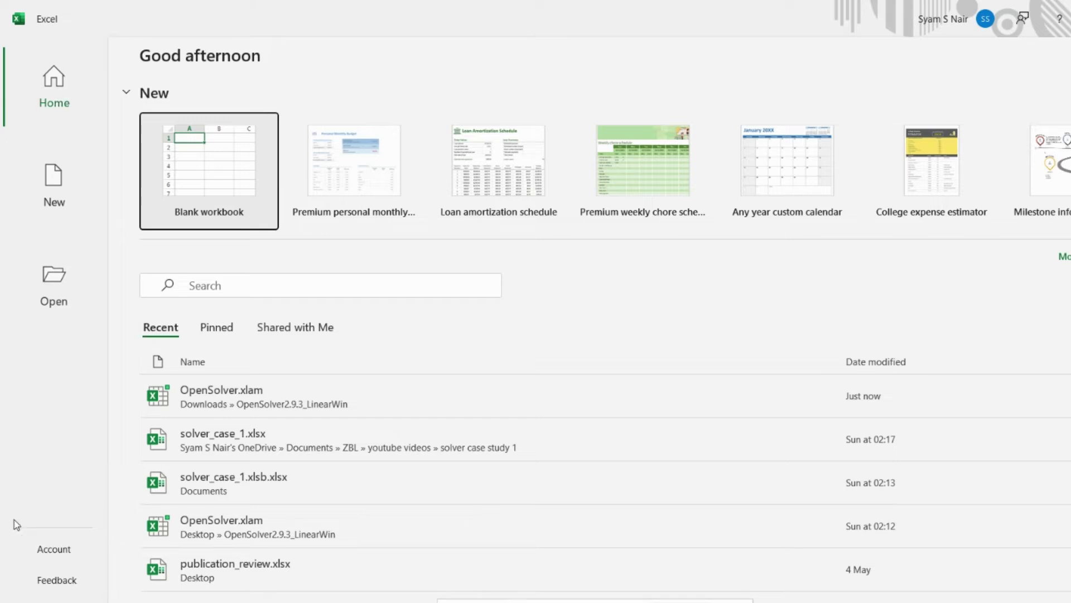
# - Go to Excel Options > Add-ins and open the Excel Add-ins manager
pyautogui.press('Escape')
pyautogui.hotkey('alt', 'f')
pyautogui.press('t')
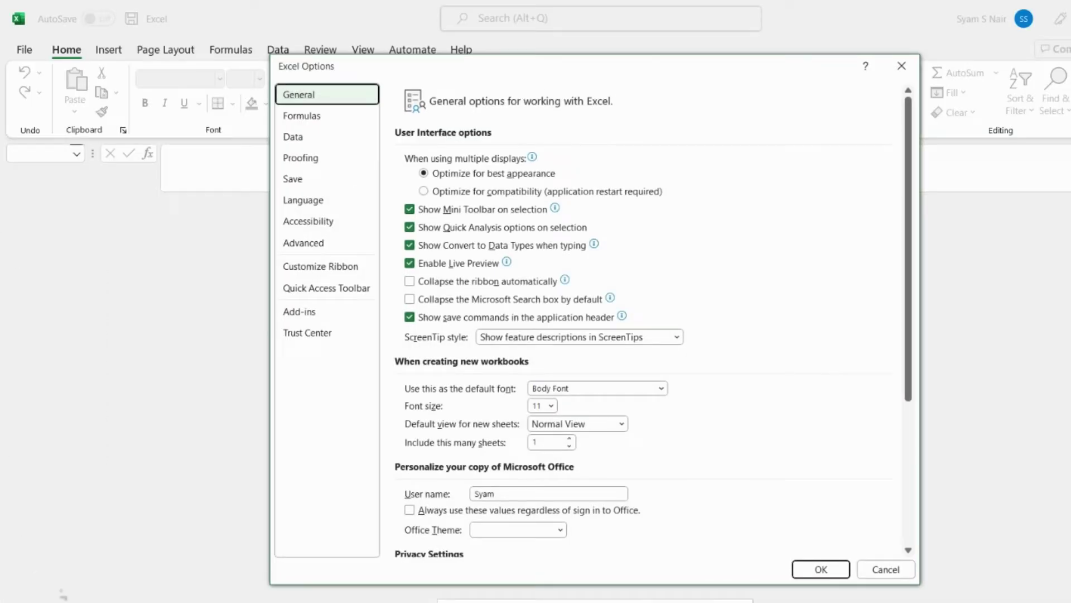
pyautogui.click(301, 311)
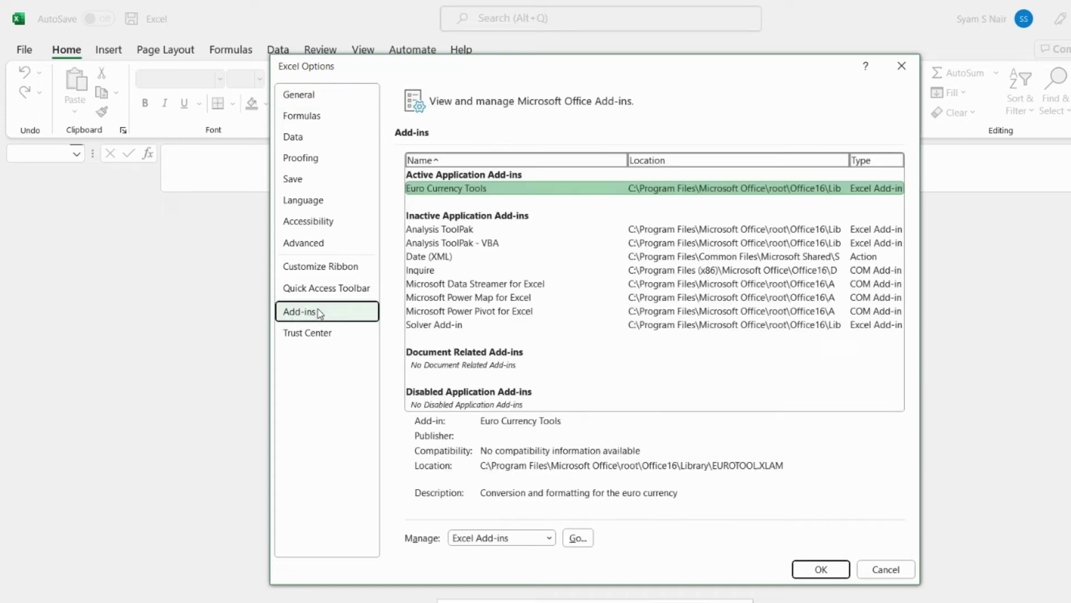
pyautogui.click(573, 541)
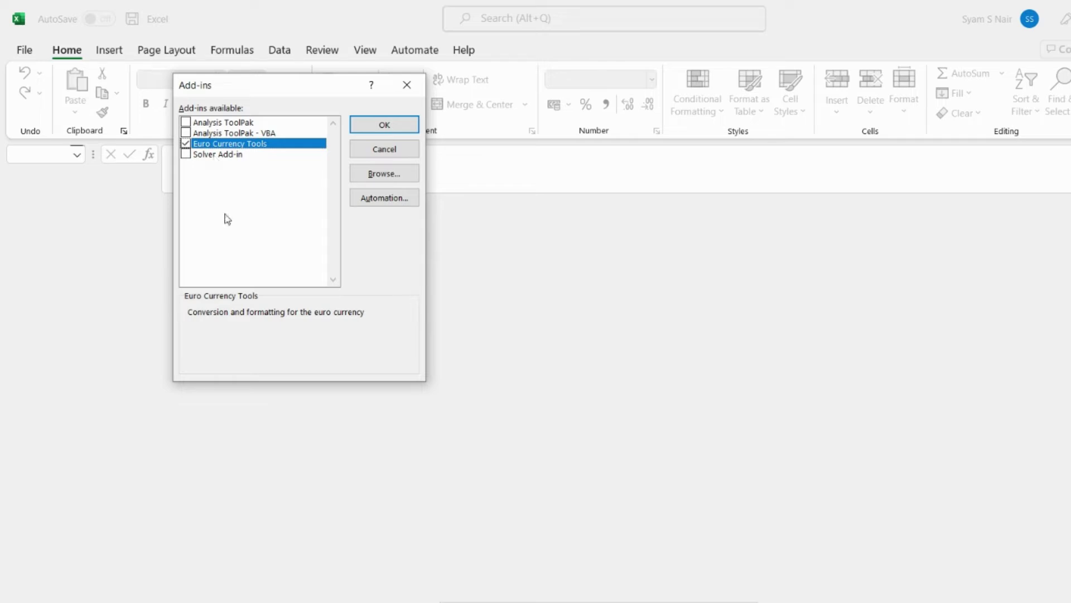
# - Add OpenSolver.xlam from Downloads\OpenSolver2.9.3_LinearWin as a ticked add-in, then return to File Explorer
pyautogui.click(396, 176)
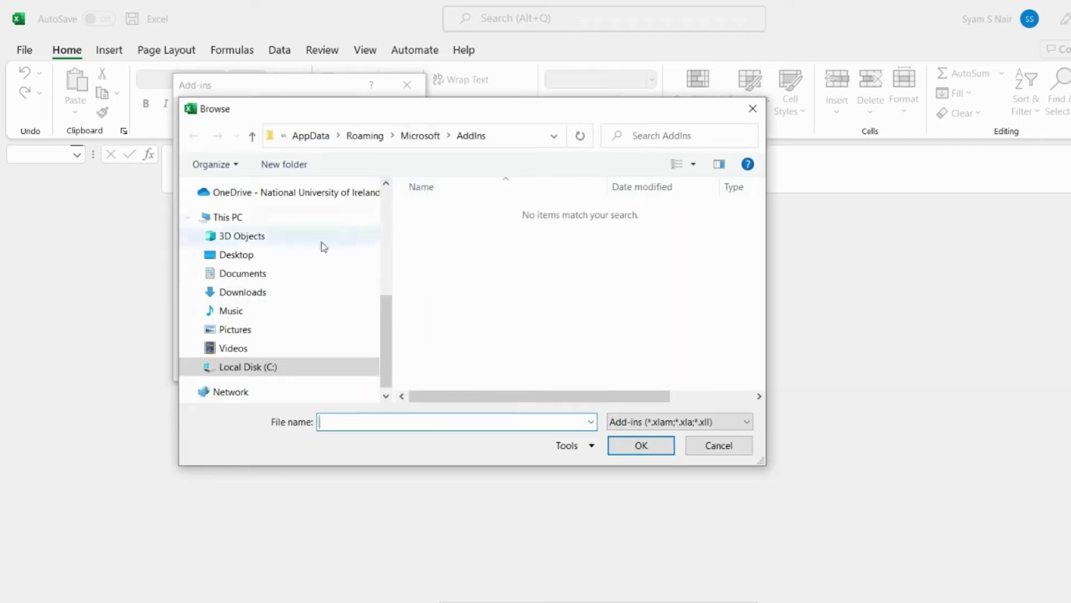
pyautogui.click(262, 296)
pyautogui.doubleClick(454, 233)
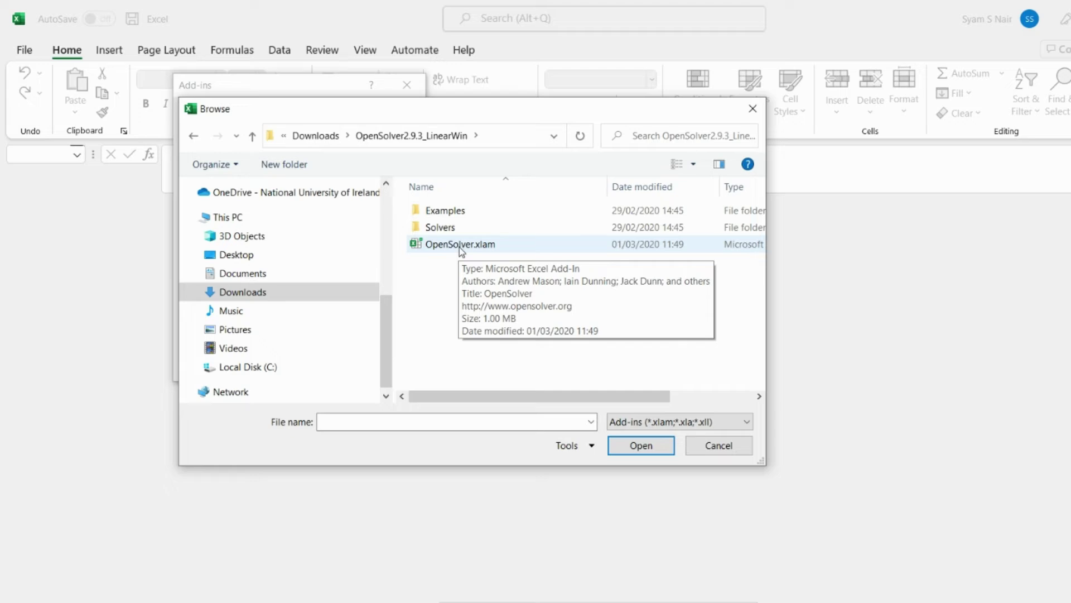
pyautogui.click(461, 245)
pyautogui.click(641, 447)
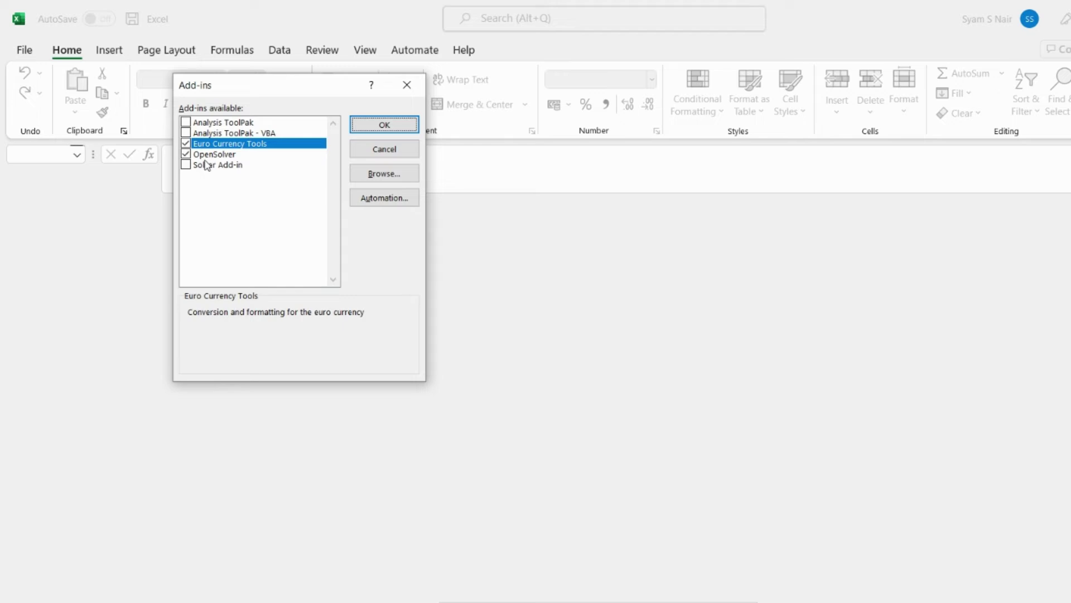
pyautogui.click(487, 595)
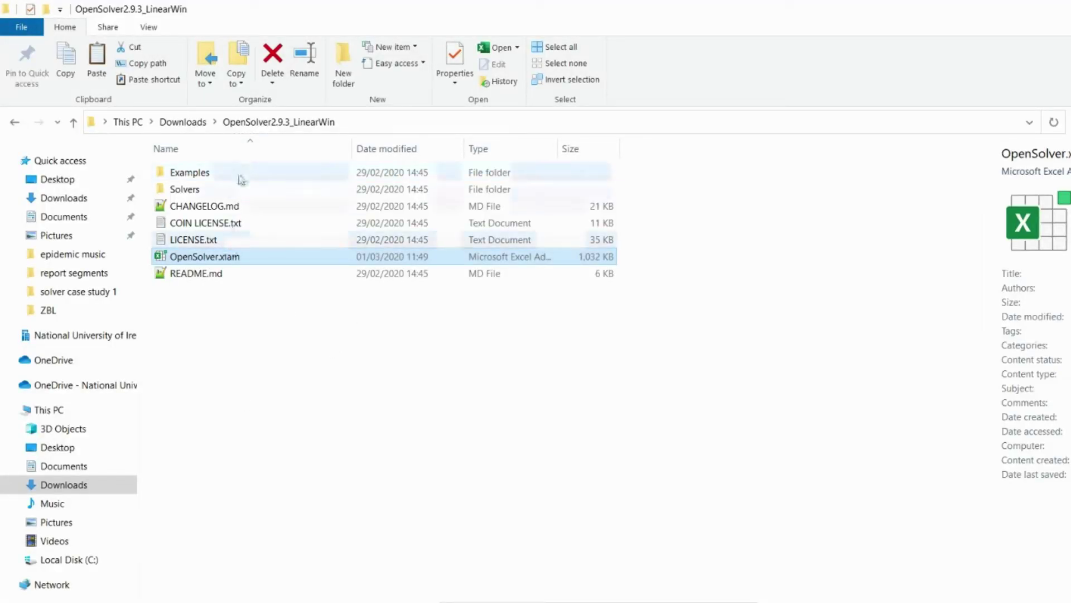
# - Select OpenSolver.xlam and navigate to the user's AppData folder on drive C:
pyautogui.click(234, 273)
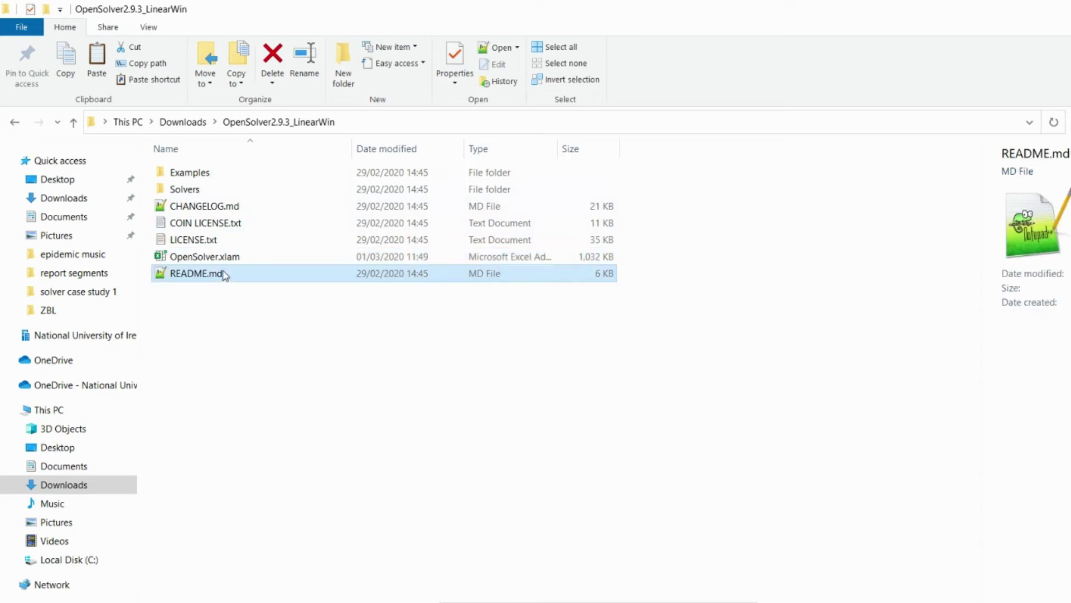
pyautogui.click(258, 256)
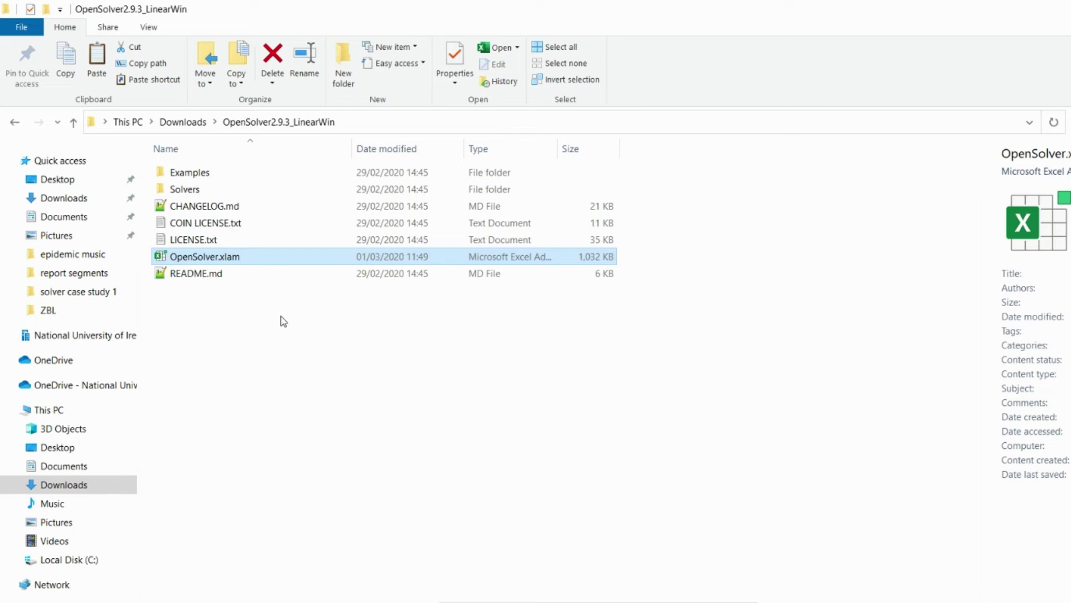
pyautogui.click(89, 560)
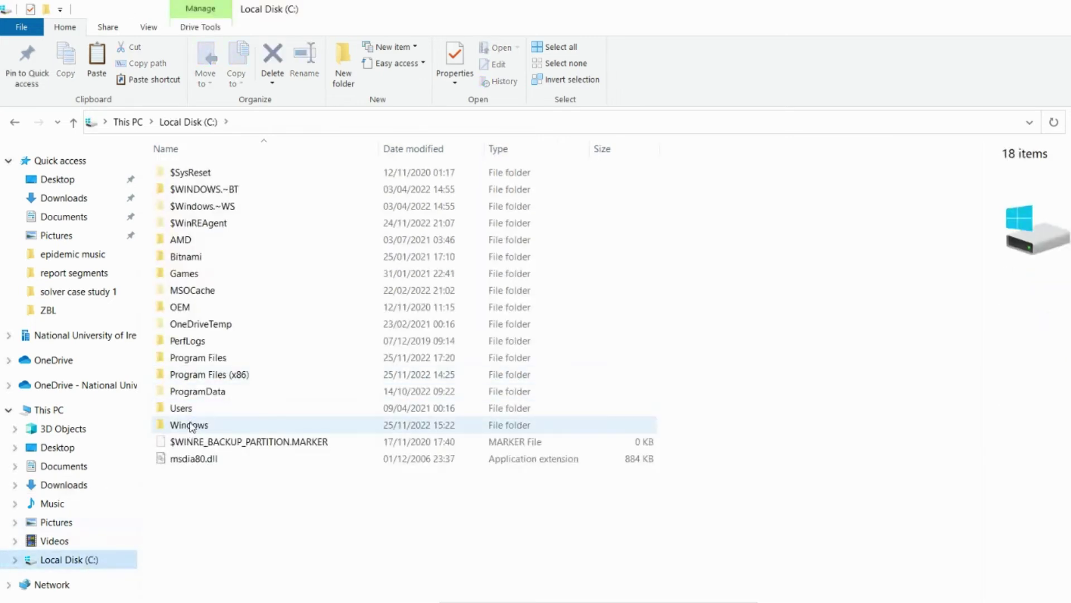
pyautogui.doubleClick(185, 408)
pyautogui.click(195, 211)
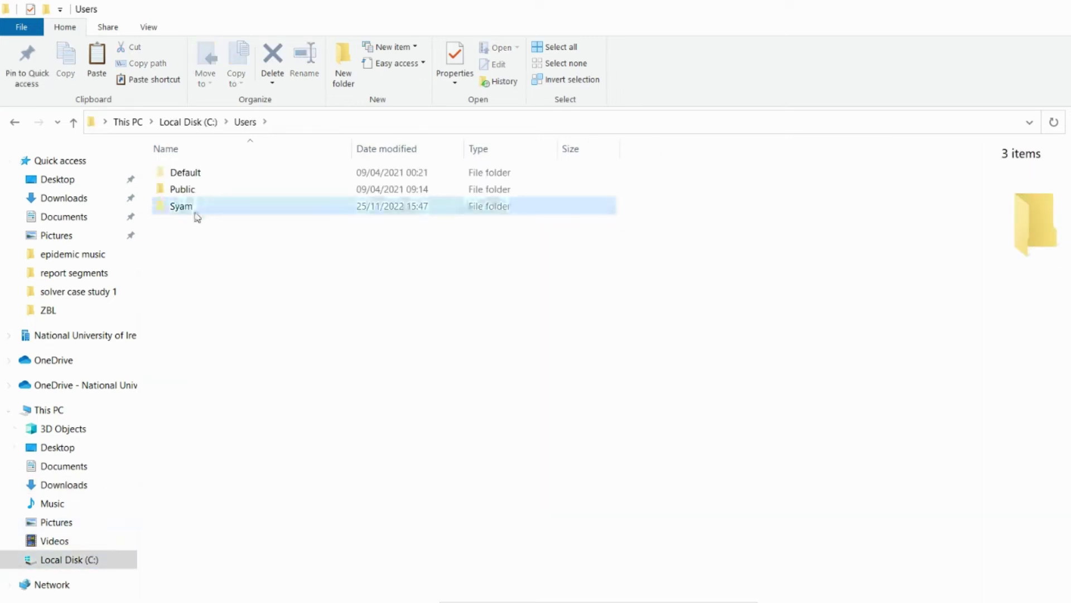
pyautogui.doubleClick(196, 216)
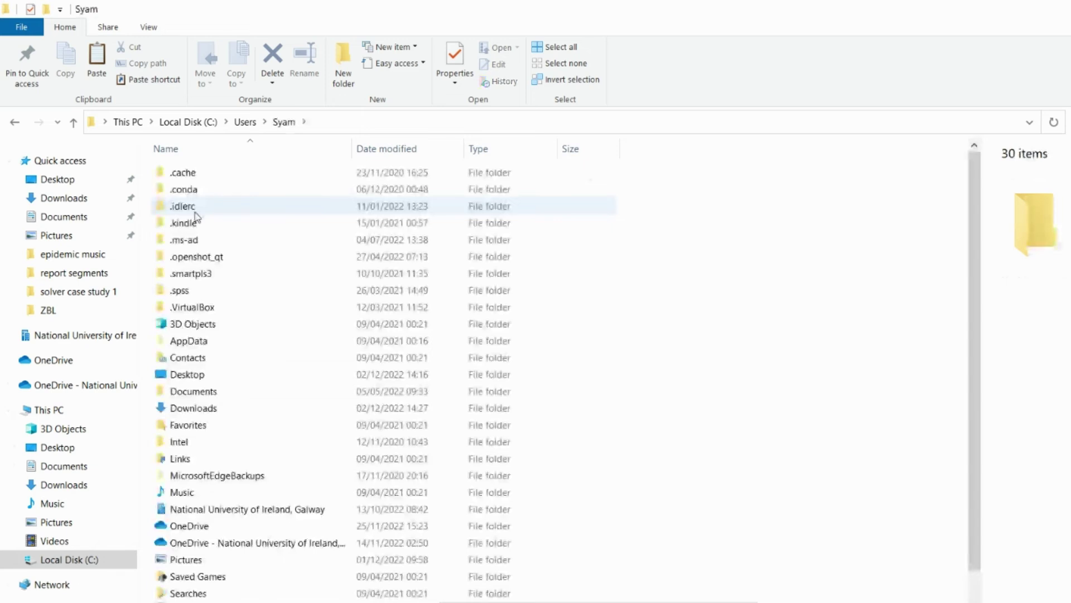
pyautogui.doubleClick(204, 342)
# - Paste OpenSolver.xlam into AppData\Roaming\Microsoft\AddIns
pyautogui.doubleClick(196, 210)
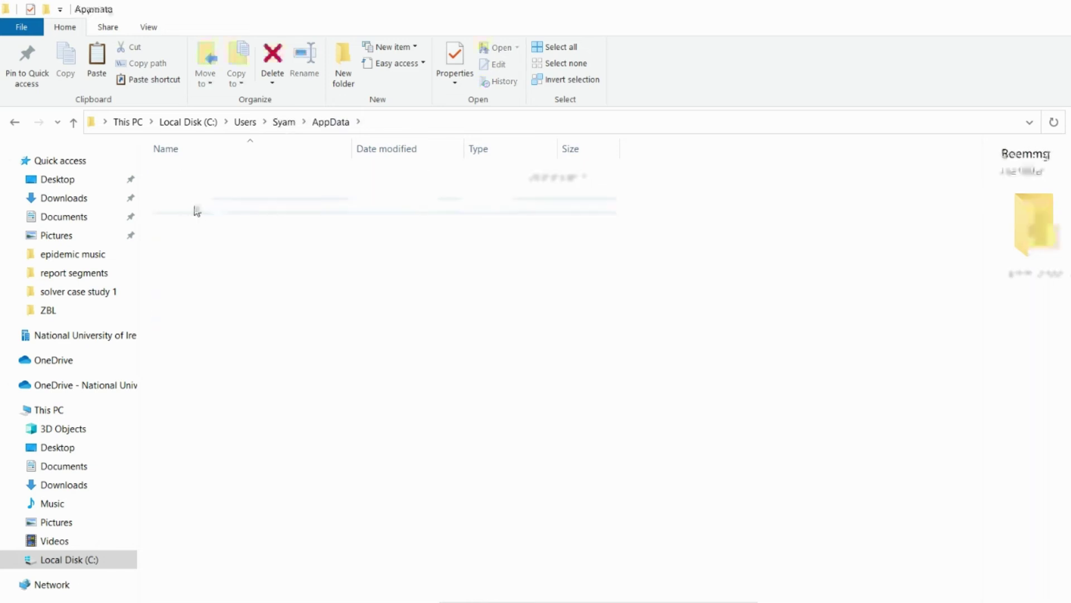
pyautogui.click(228, 364)
pyautogui.write('mi')
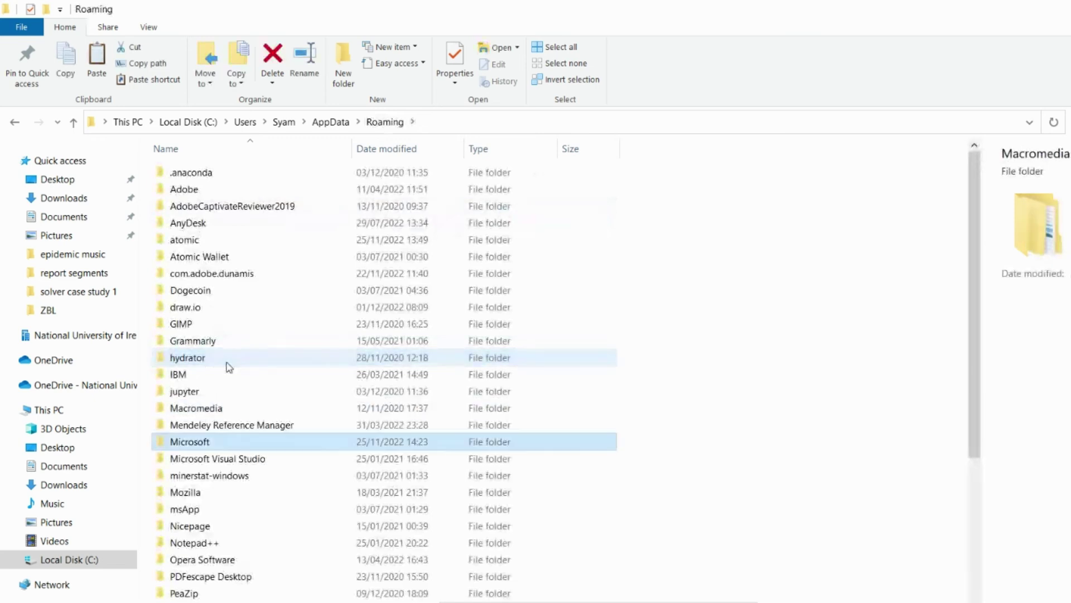
pyautogui.doubleClick(196, 442)
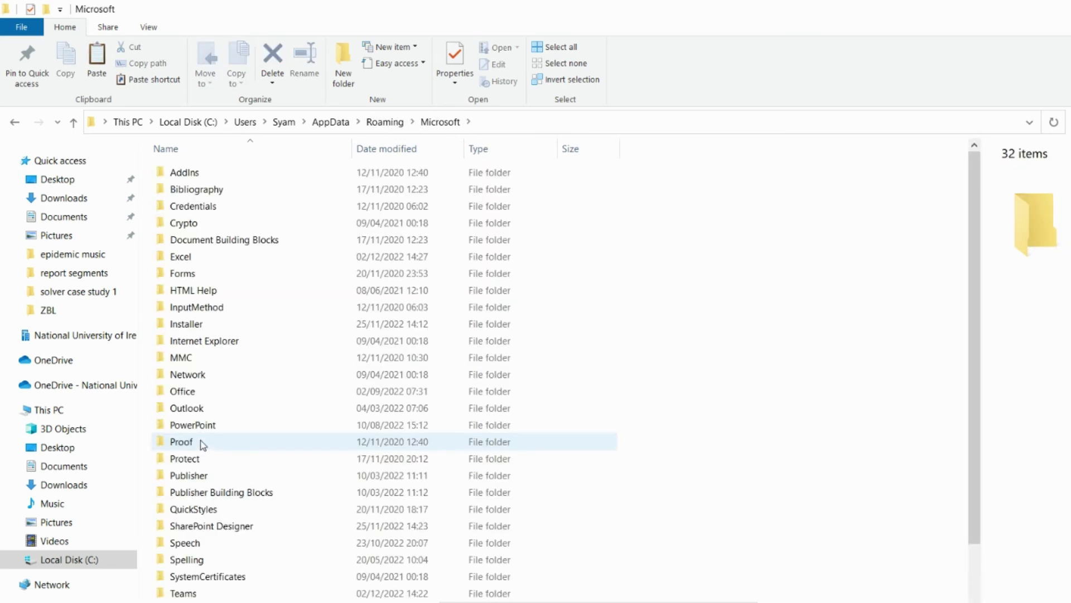
pyautogui.doubleClick(190, 173)
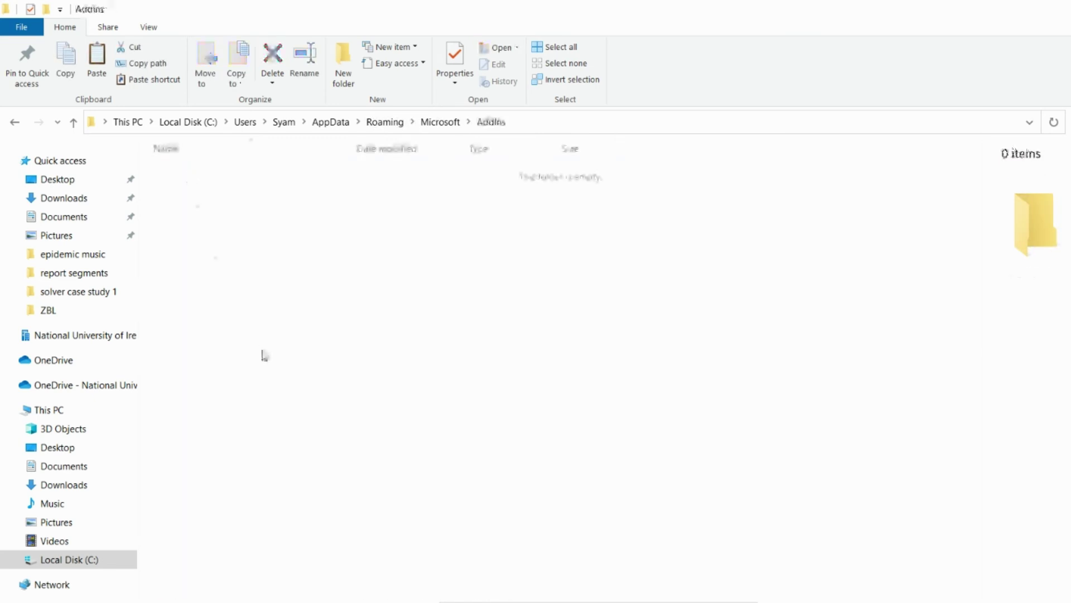
pyautogui.hotkey('ctrl', 'v')
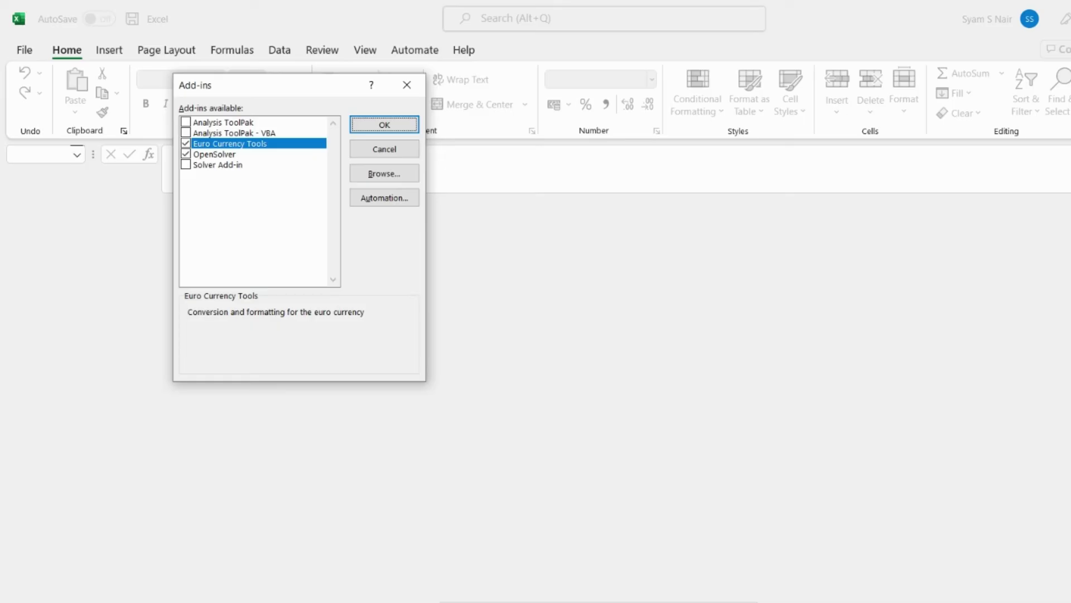
# - Untick OpenSolver and re-add it from AddIns\OpenSolver.xlam, replacing the existing file
pyautogui.click(186, 154)
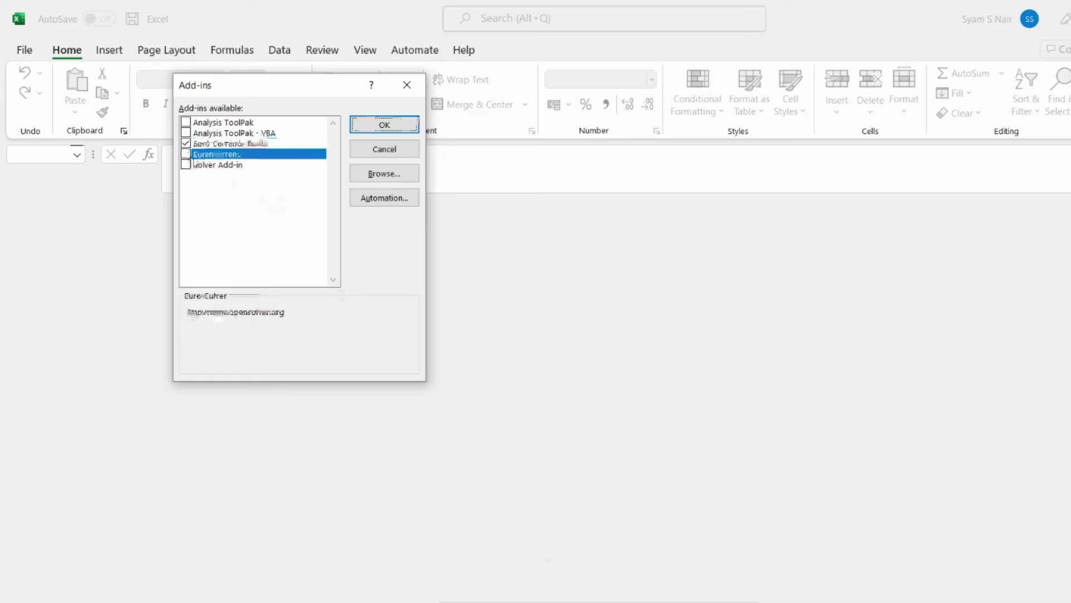
pyautogui.click(380, 176)
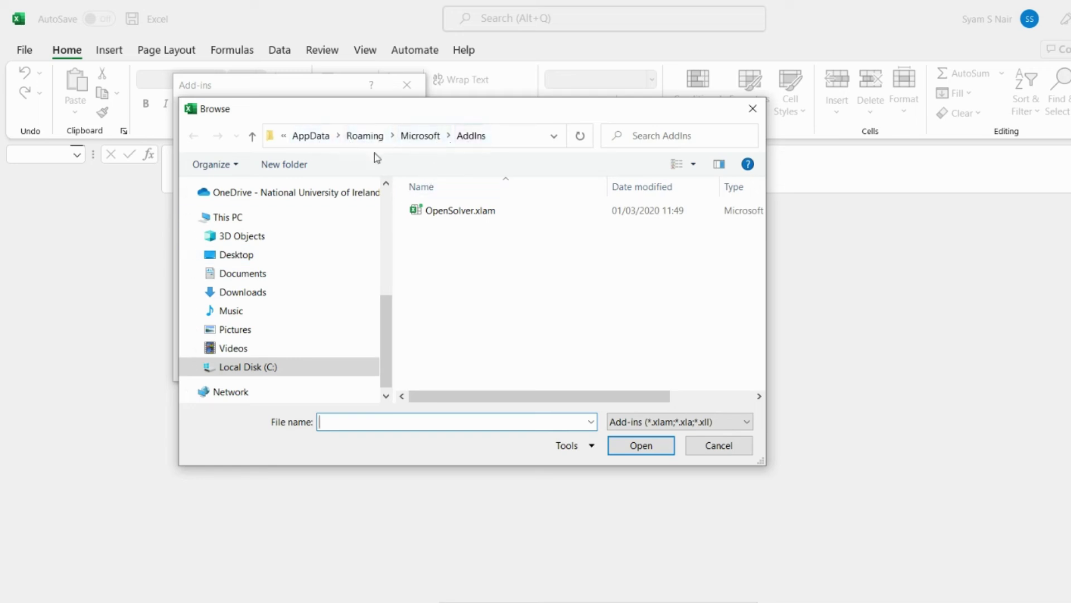
pyautogui.click(472, 212)
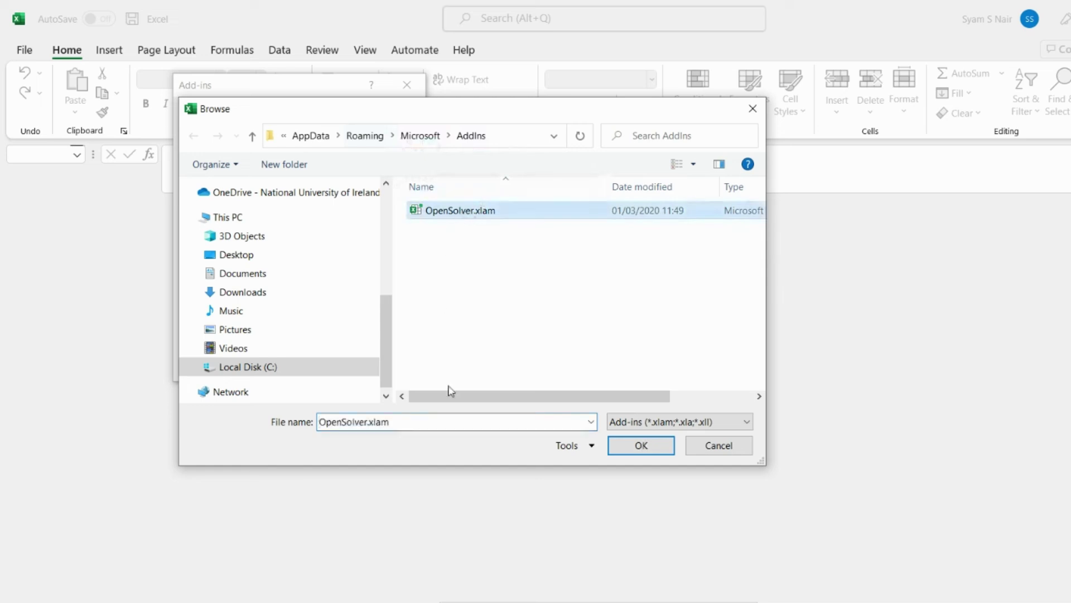
pyautogui.click(641, 445)
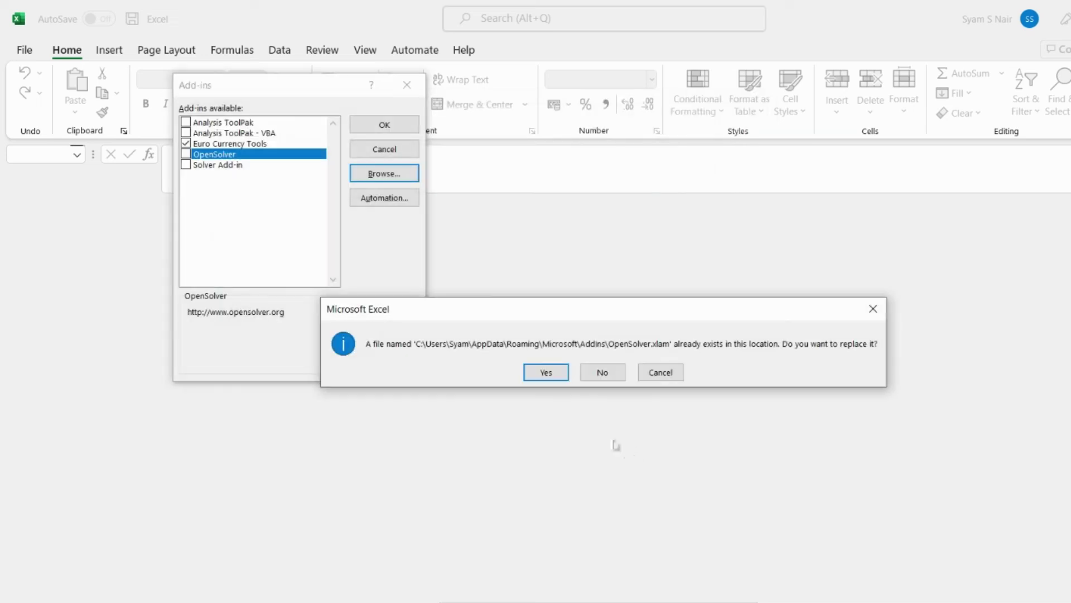
pyautogui.click(547, 373)
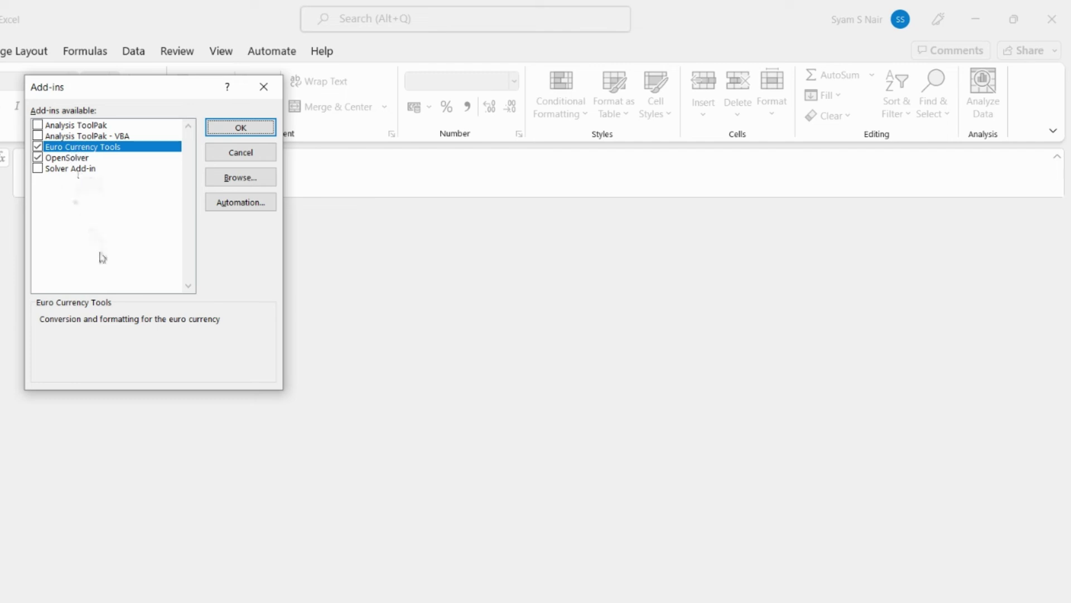
# - Confirm the Add-ins dialog and check the Data tab's OpenSolver group (Model, Solve, Quick Solve)
pyautogui.click(267, 131)
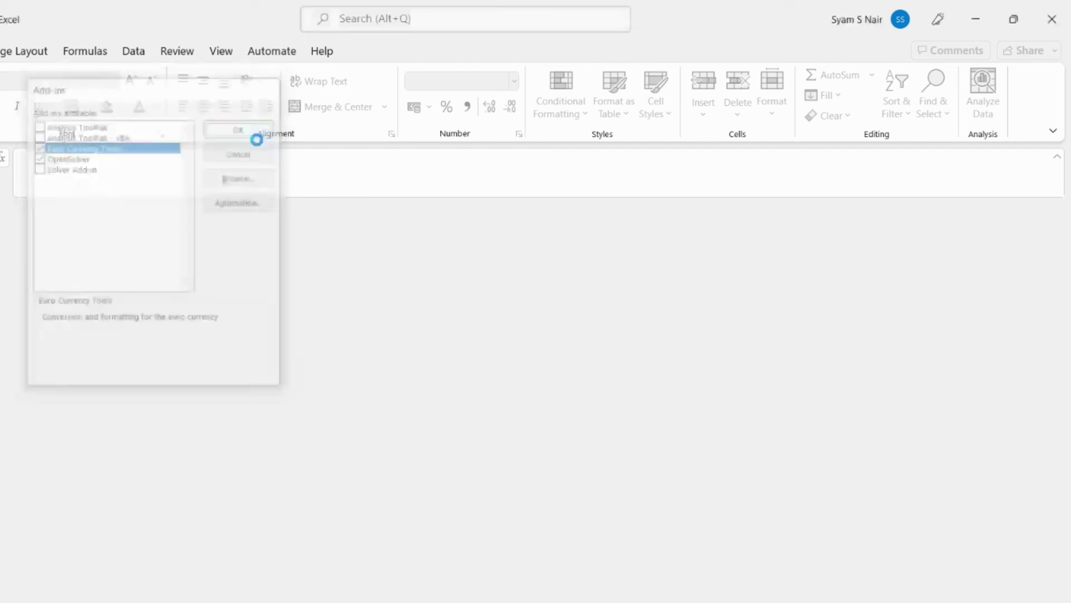
pyautogui.click(137, 52)
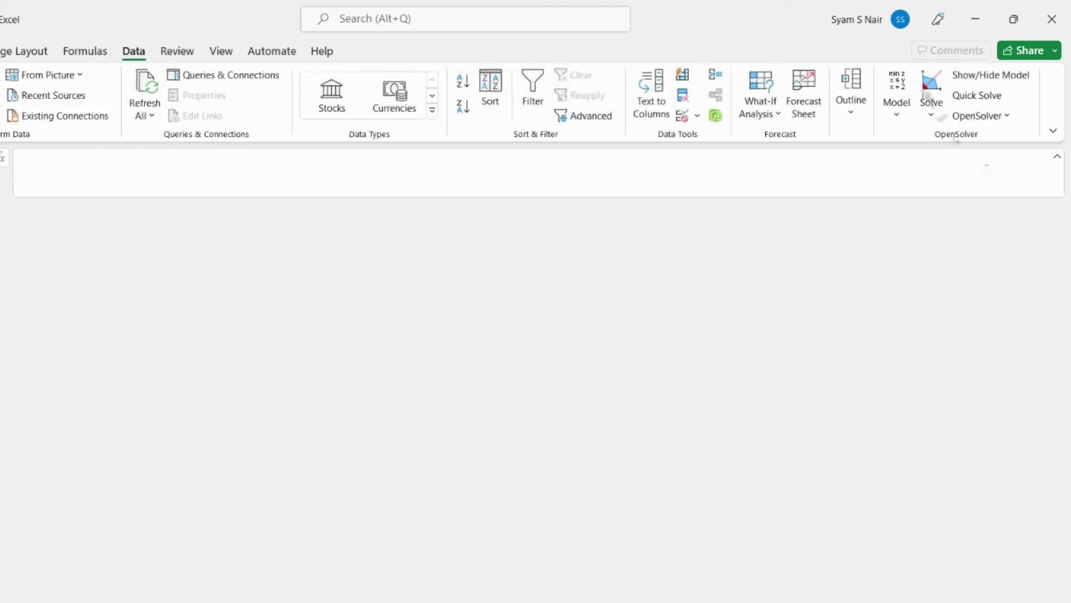